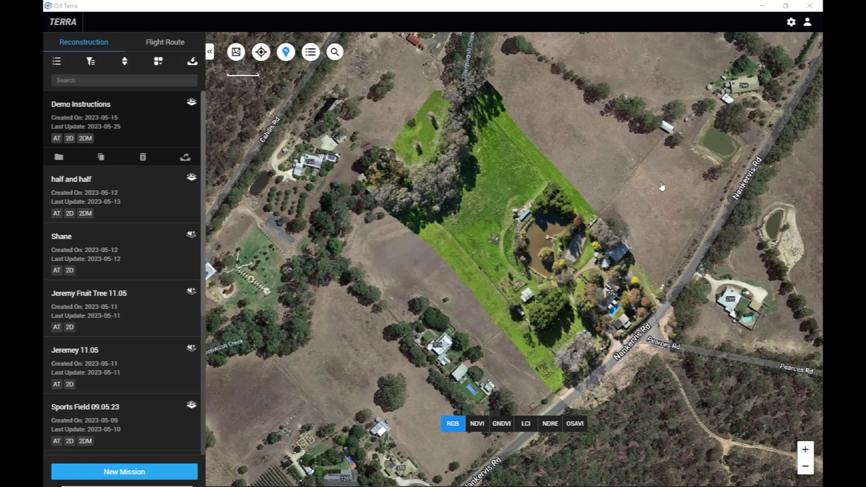
- Open the Demo Instructions mission's agricultural plan "Field with poles 20..5..50" and dismiss the boundary point guide
click(190, 104)
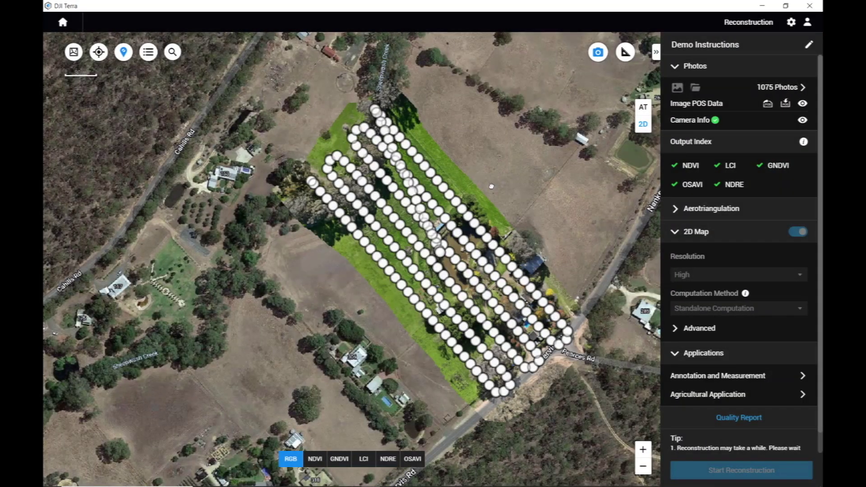
drag(495, 186, 468, 210)
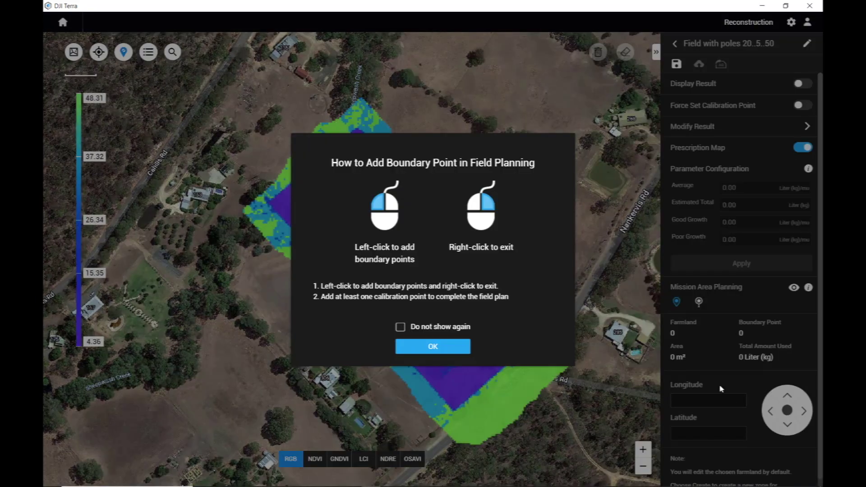
click(424, 348)
- Examine the field through the NDVI, GNDVI, LCI, NDRE and OSAVI index maps, and return to RGB
scroll(368, 255, up, 2)
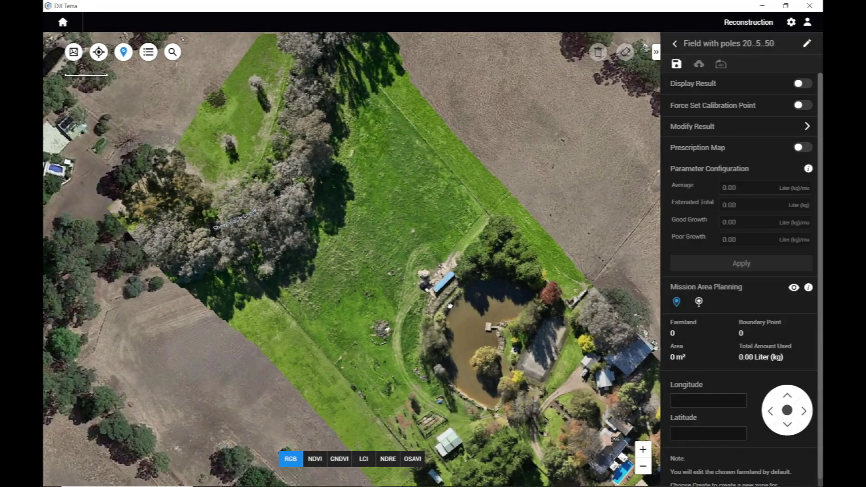
scroll(369, 202, up, 3)
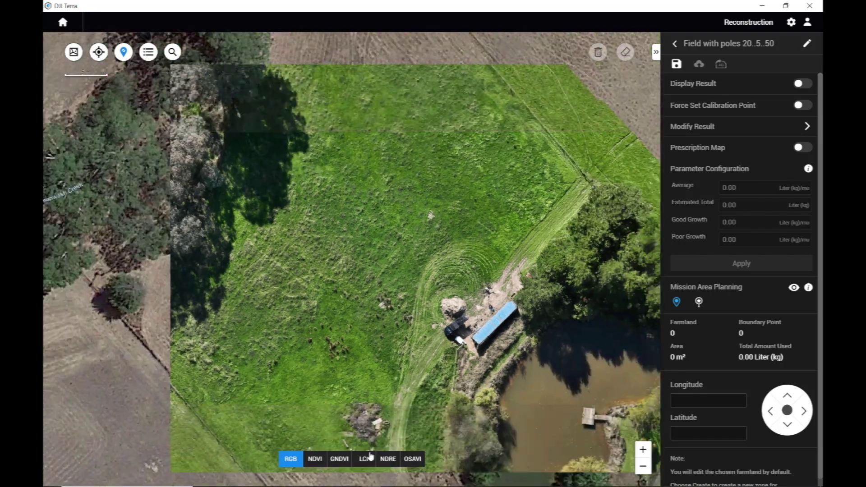
click(315, 459)
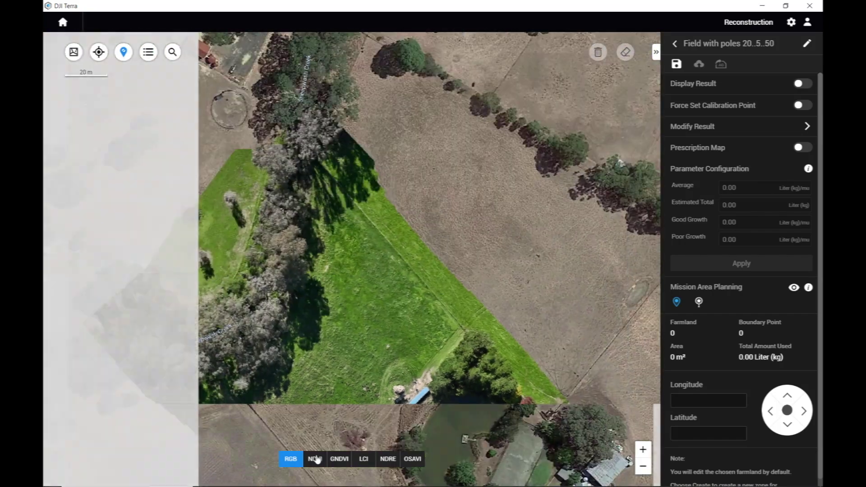
click(341, 463)
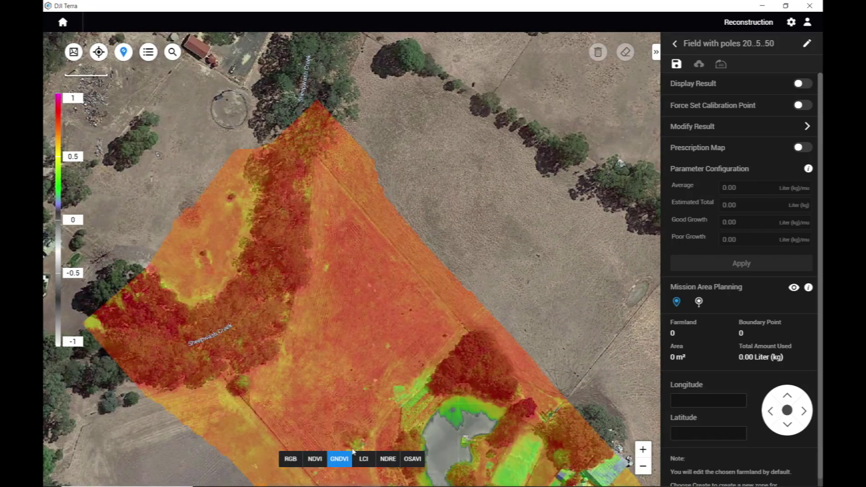
click(366, 466)
click(388, 460)
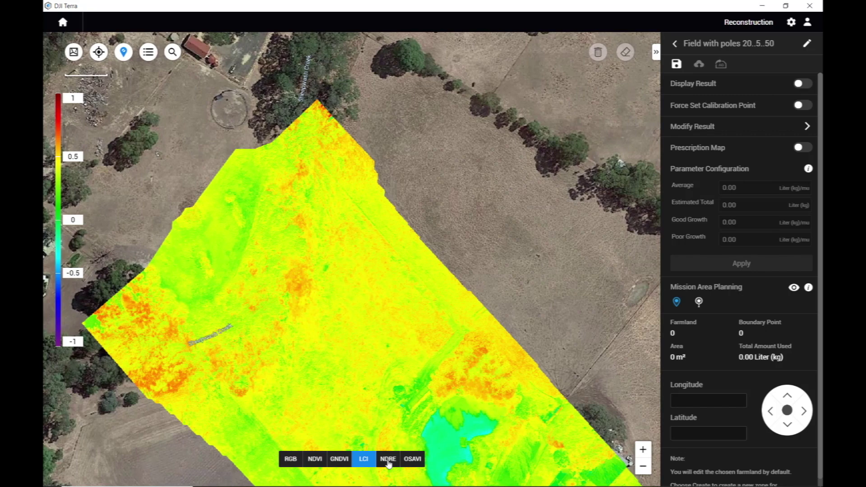
click(414, 460)
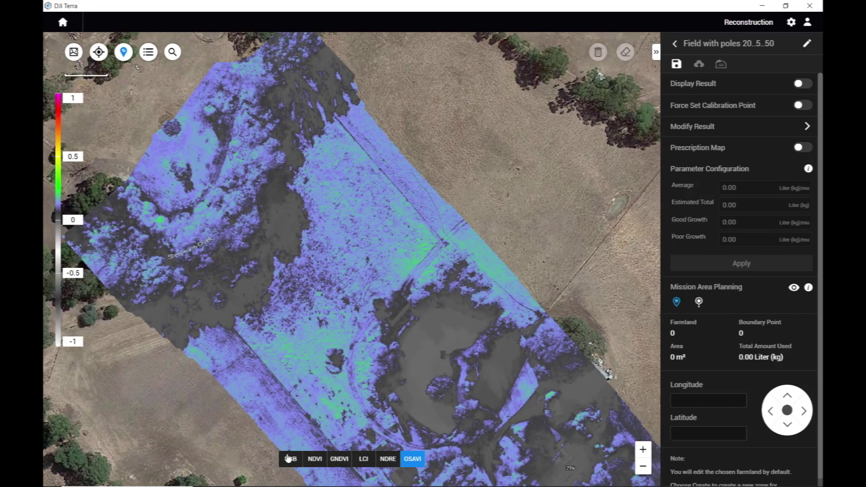
click(289, 458)
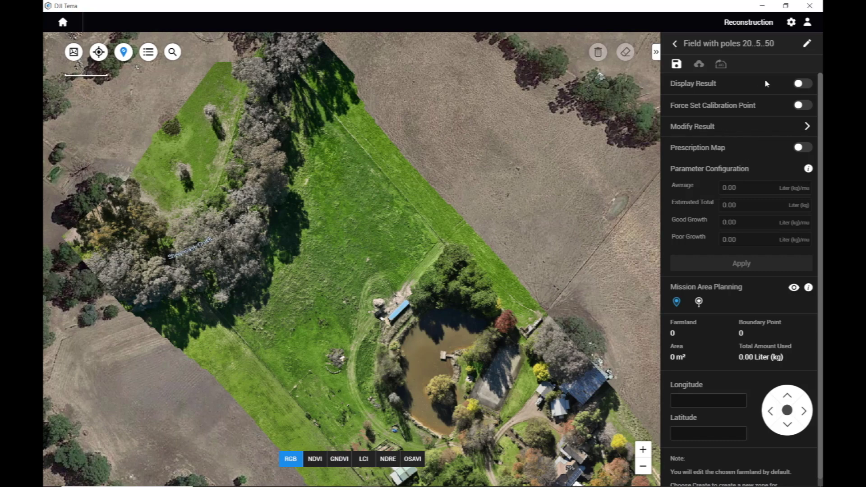
- Turn on the identification result overlay and centre the map on the paddock and pond
click(802, 83)
drag(395, 267, 397, 178)
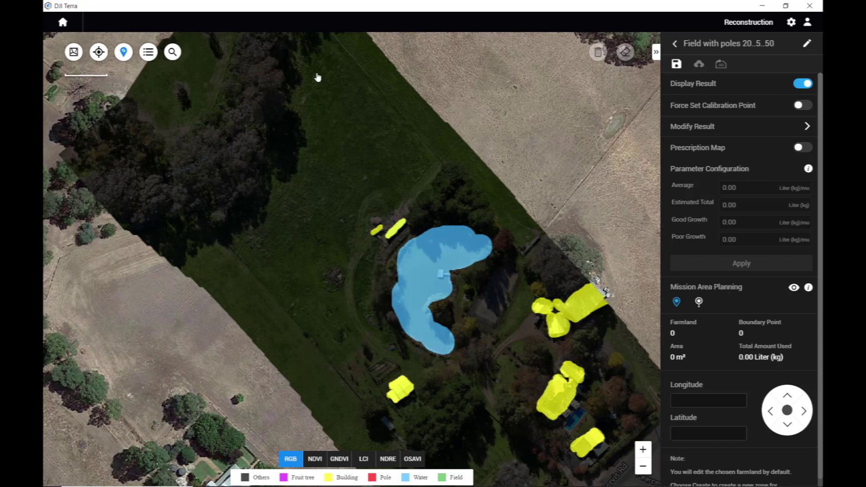
drag(377, 144, 385, 170)
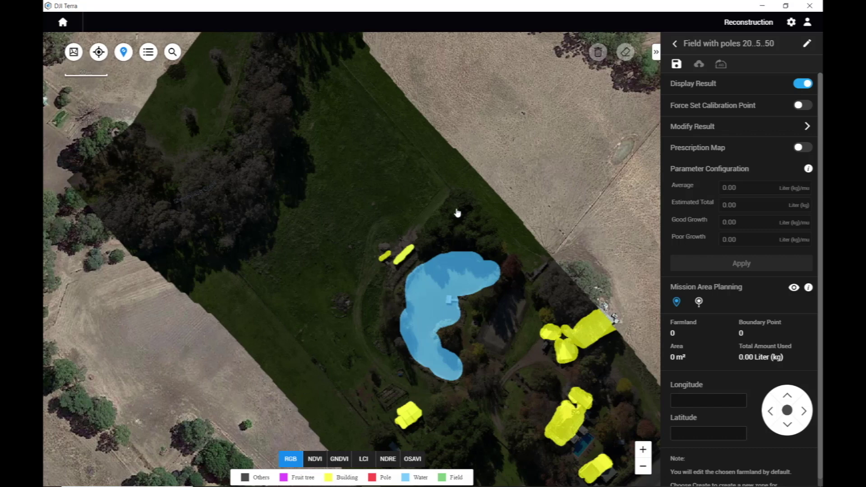
- Modify the identification result by painting the open paddock beside the pond as Field with an 82-pixel brush
click(807, 128)
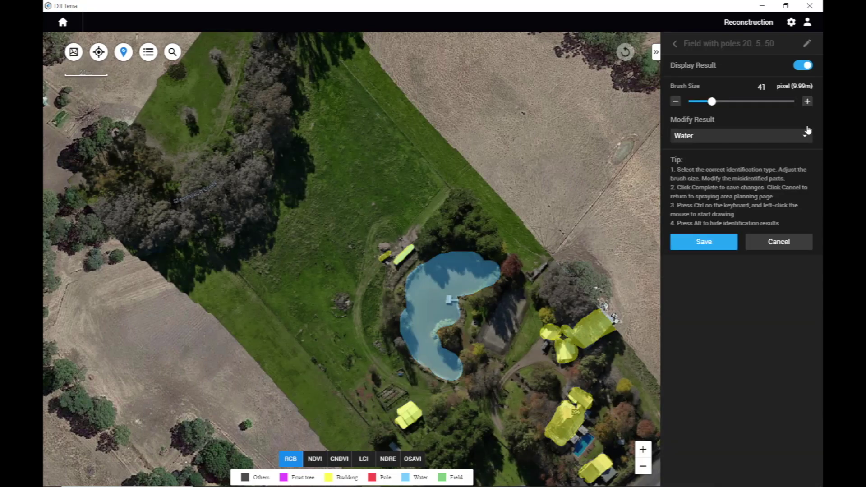
click(731, 137)
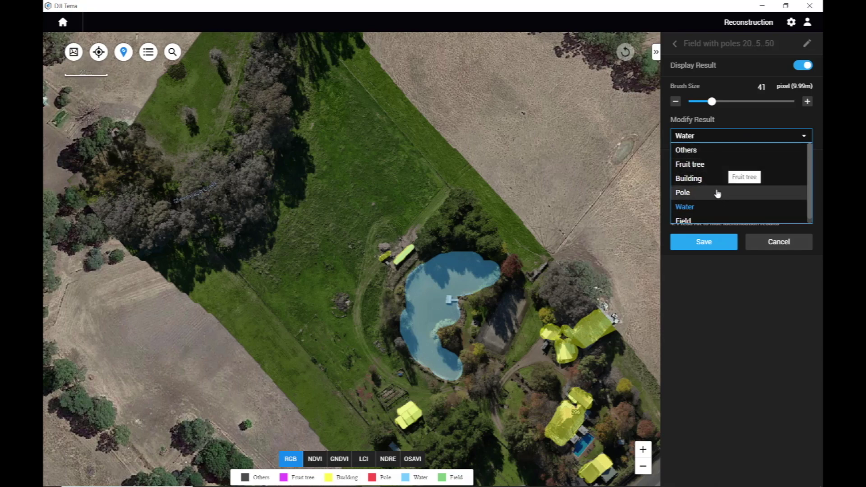
click(700, 219)
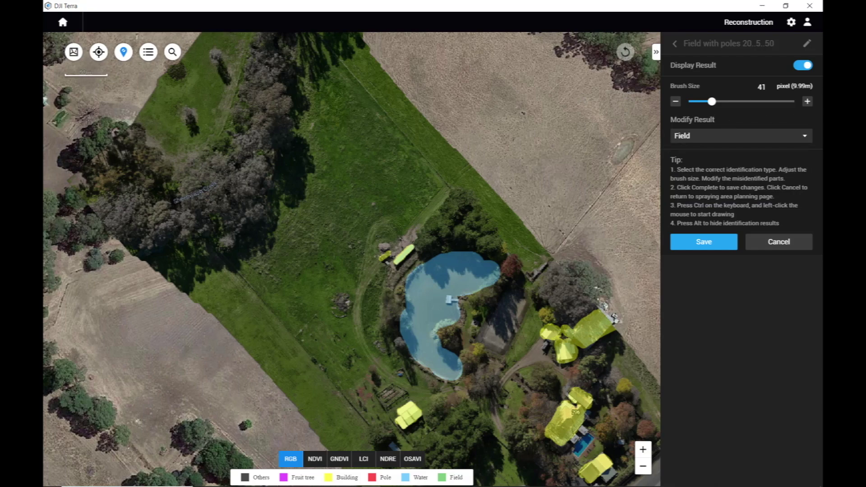
drag(717, 103, 732, 104)
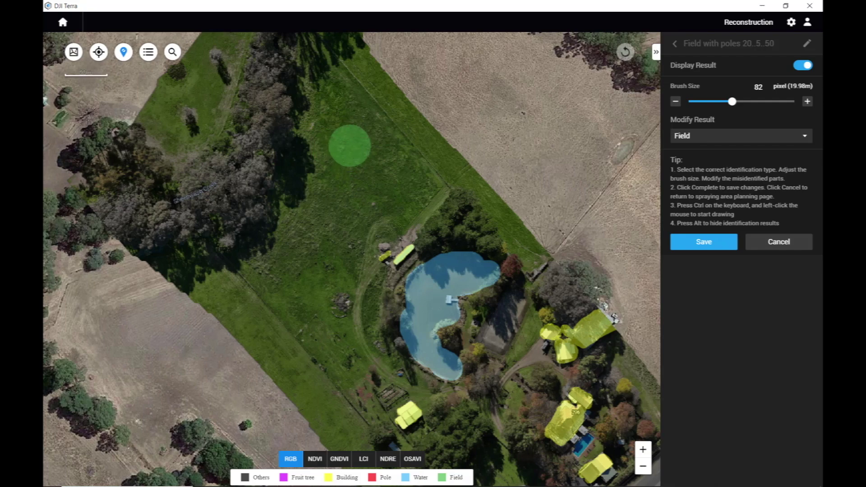
mouse_move(316, 75)
mouse_down()
mouse_move(419, 180)
mouse_move(333, 83)
mouse_move(306, 83)
mouse_move(398, 213)
mouse_move(301, 133)
mouse_move(365, 226)
mouse_move(295, 189)
mouse_move(291, 177)
mouse_move(329, 241)
mouse_move(342, 256)
mouse_move(375, 224)
mouse_move(336, 282)
mouse_move(365, 255)
mouse_move(353, 283)
mouse_move(328, 301)
mouse_move(322, 266)
mouse_move(282, 223)
mouse_move(253, 254)
mouse_move(303, 278)
mouse_move(267, 253)
mouse_move(244, 257)
mouse_move(267, 285)
mouse_move(349, 341)
mouse_move(349, 364)
mouse_move(309, 369)
mouse_move(263, 329)
mouse_move(234, 288)
mouse_move(218, 279)
mouse_move(213, 292)
mouse_move(296, 212)
mouse_move(293, 184)
mouse_move(333, 63)
mouse_move(456, 170)
mouse_move(384, 208)
mouse_move(368, 226)
mouse_move(378, 231)
mouse_move(405, 215)
mouse_move(390, 90)
mouse_move(349, 50)
mouse_up()
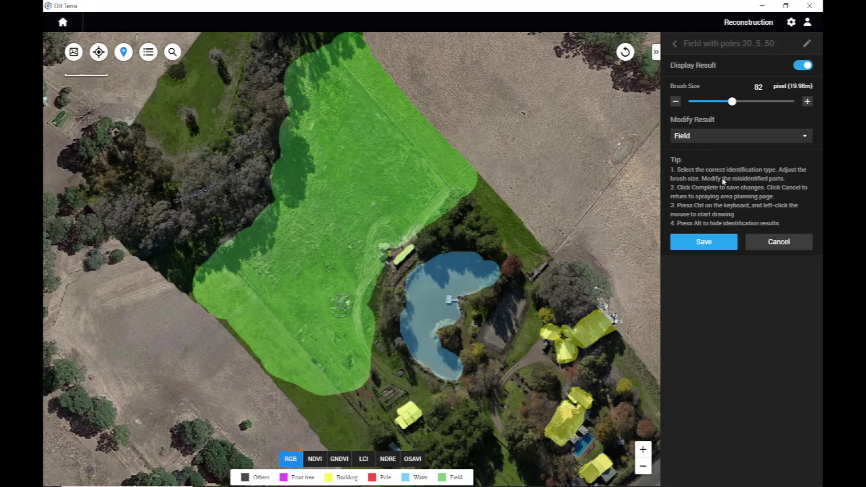
- Mark the poles along the paddock's pond side as Pole with an 8-pixel brush, and save the identification results
click(777, 135)
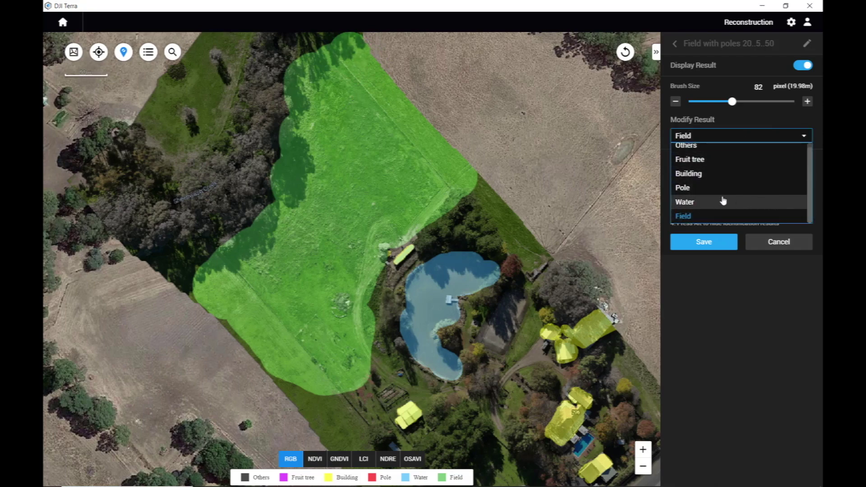
click(714, 192)
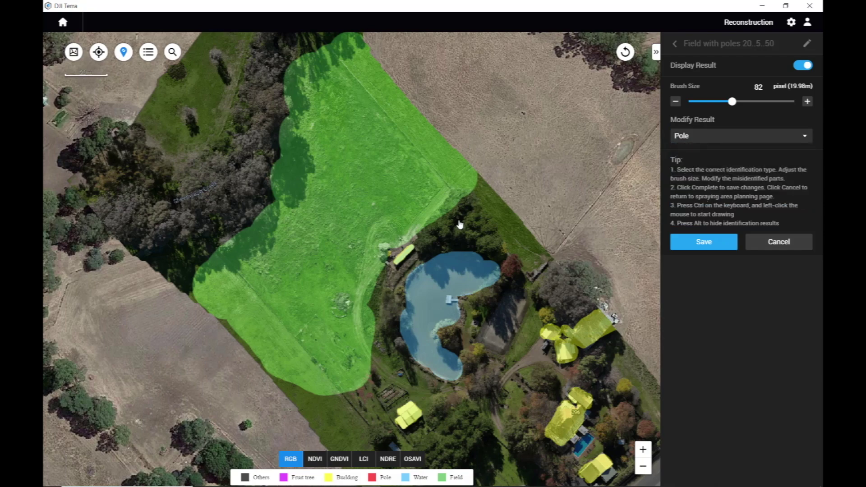
drag(729, 105, 695, 102)
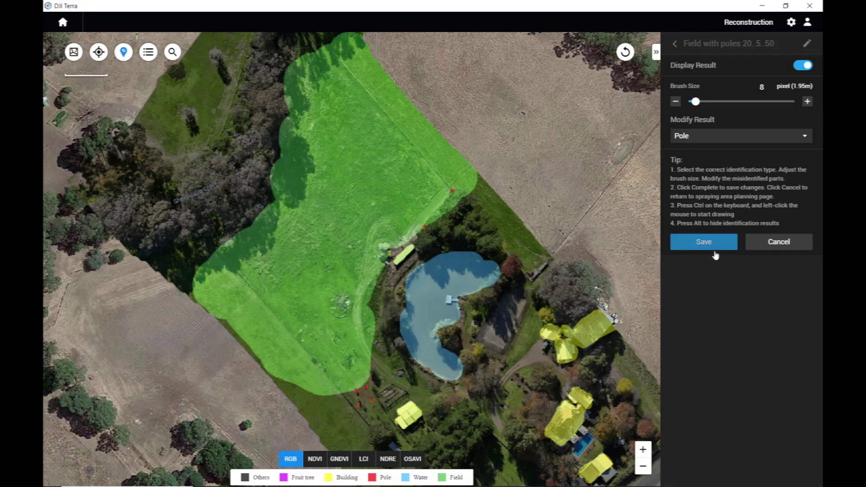
click(705, 244)
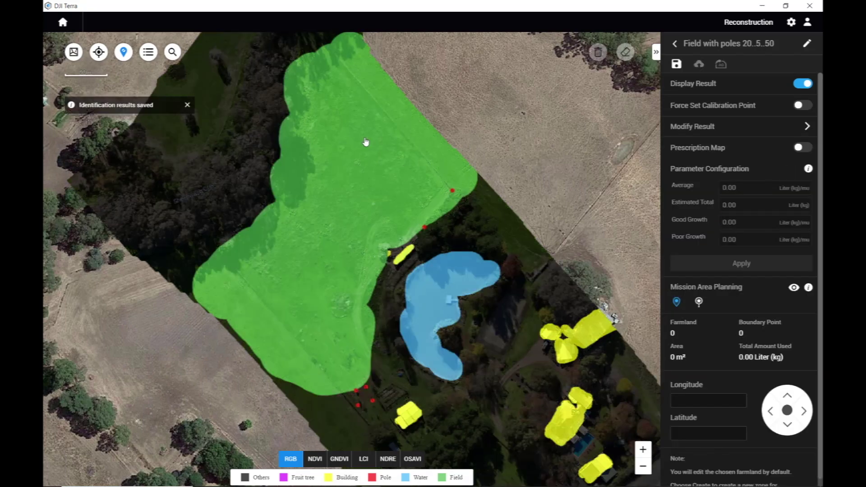
- Inspect the paddock on the NDVI map with the identification result overlay hidden and shown again
scroll(366, 142, up, 3)
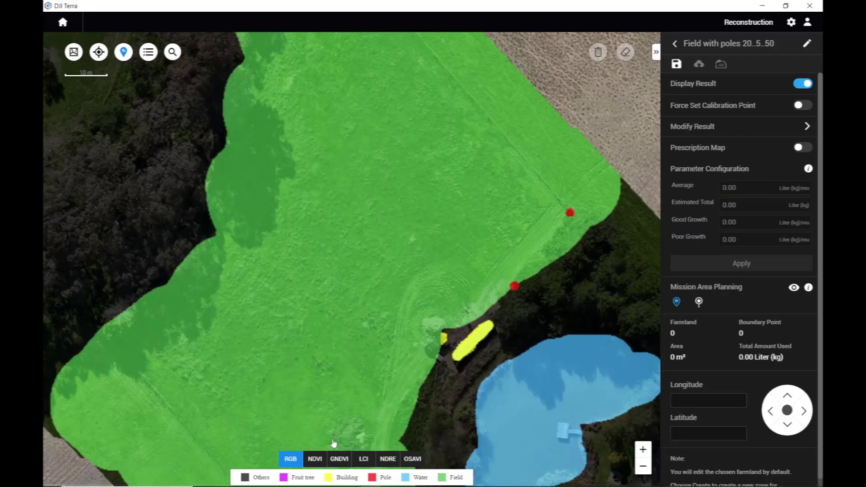
click(315, 458)
scroll(354, 328, down, 3)
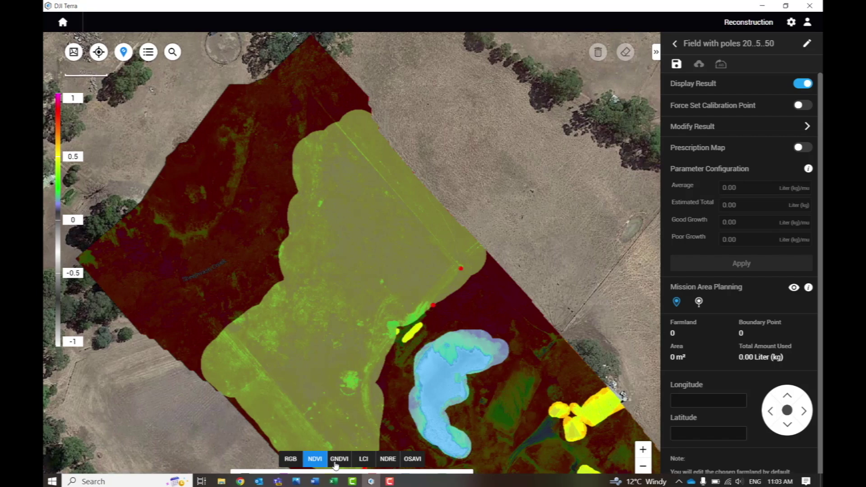
scroll(336, 319, up, 3)
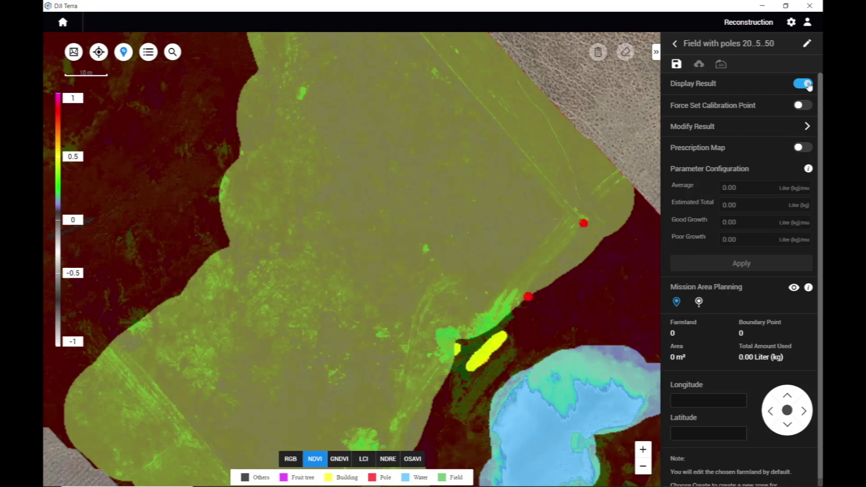
click(811, 83)
drag(522, 226, 493, 194)
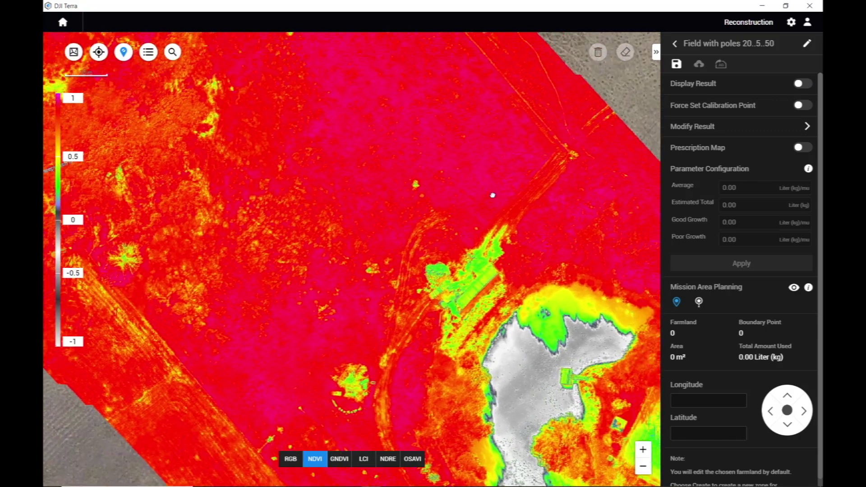
click(803, 83)
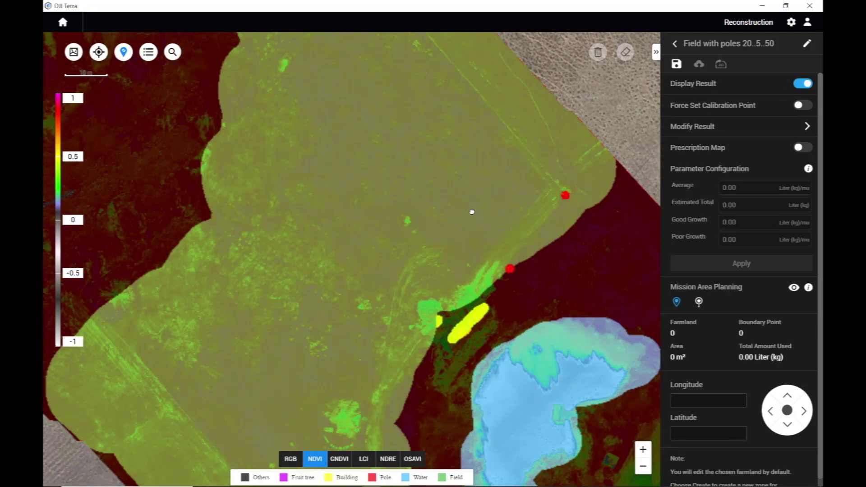
- Start the farmland boundary by placing four boundary points at the corners of the paddock inside its fence lines
click(678, 303)
drag(474, 199, 475, 277)
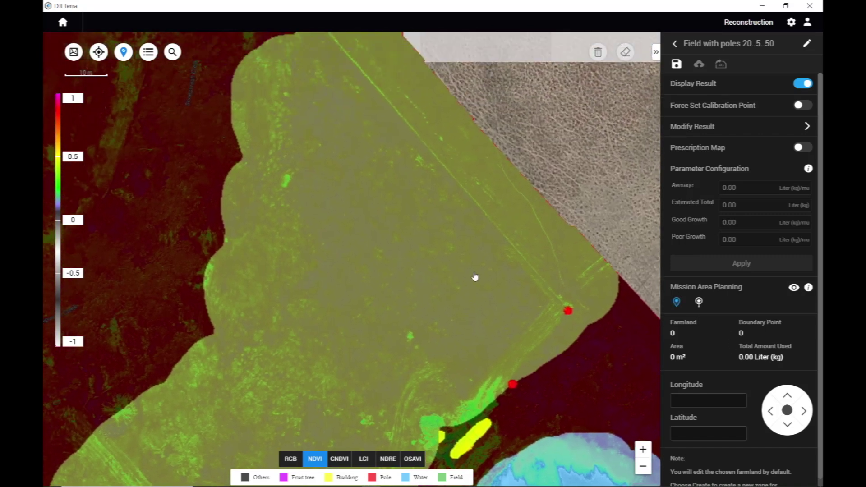
click(335, 53)
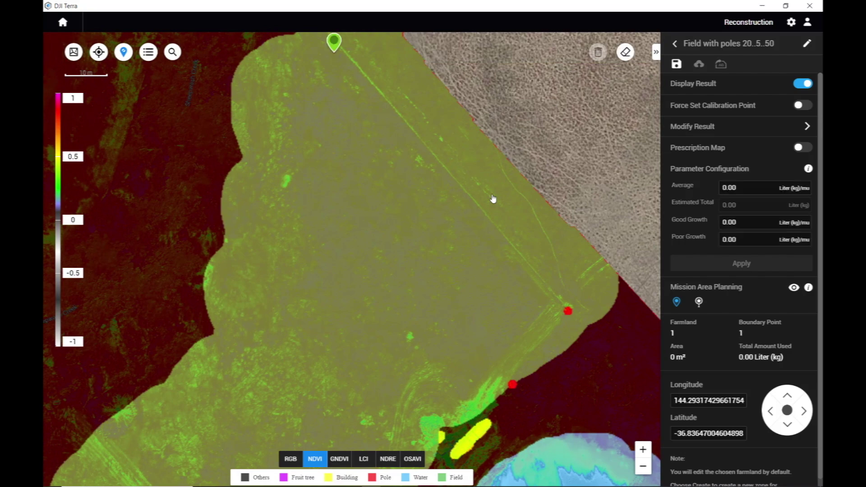
click(549, 303)
drag(525, 296, 636, 82)
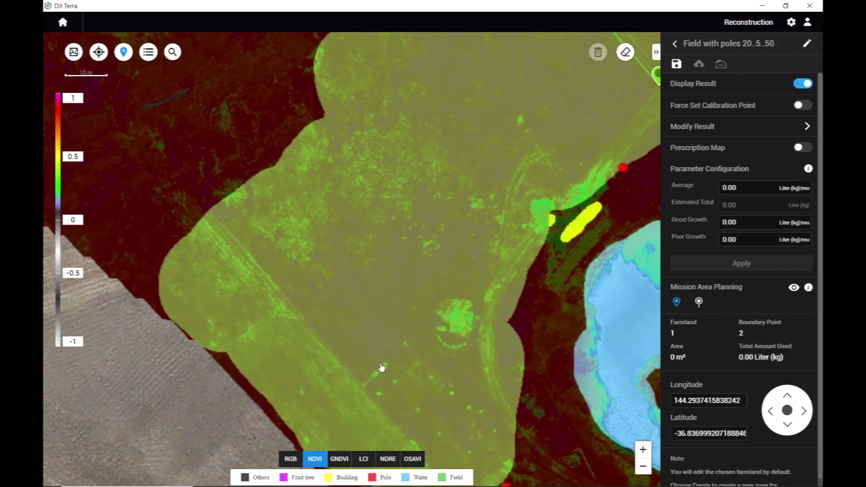
click(359, 384)
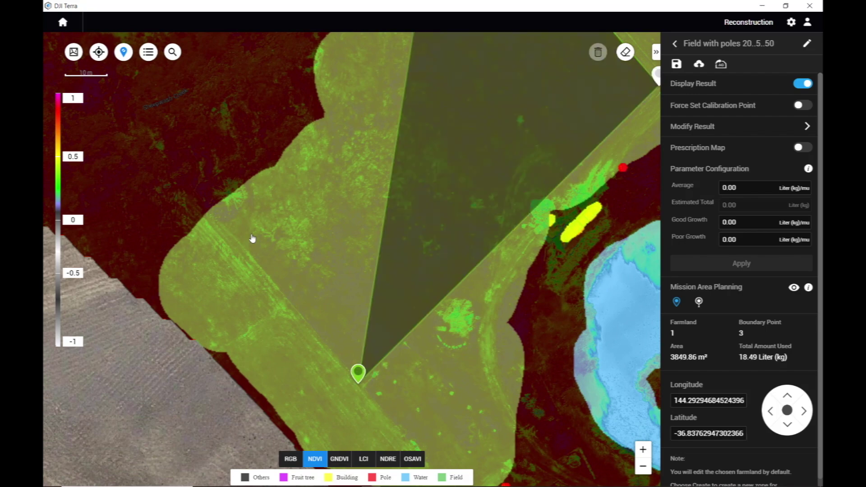
click(217, 221)
- Add a boundary point midway along the paddock's tree-line edge and move it inward to keep the boundary off the trees
drag(433, 167, 383, 354)
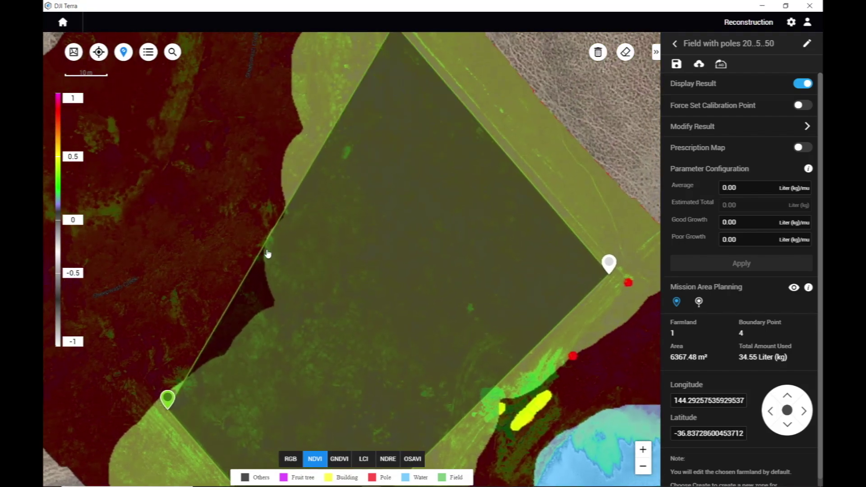
click(286, 259)
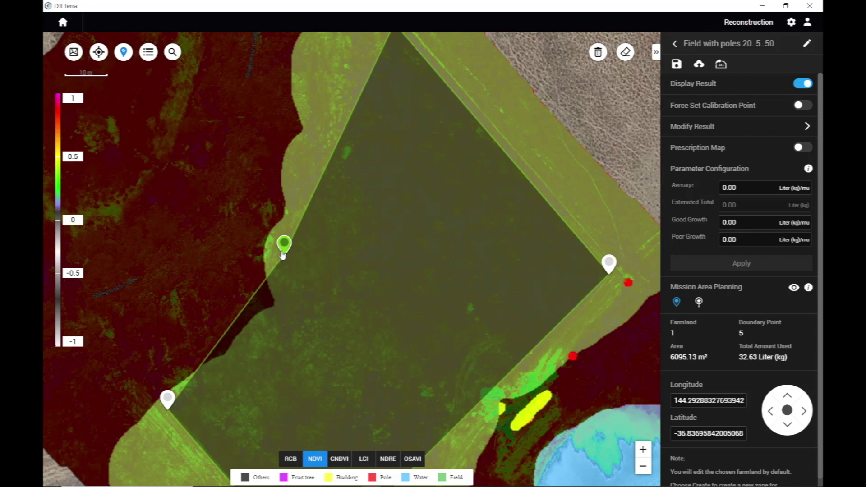
drag(286, 259, 298, 285)
- Add a boundary point near the northern end of the tree-line edge and move the northern corner point outward to the paddock's edge
drag(408, 88, 414, 143)
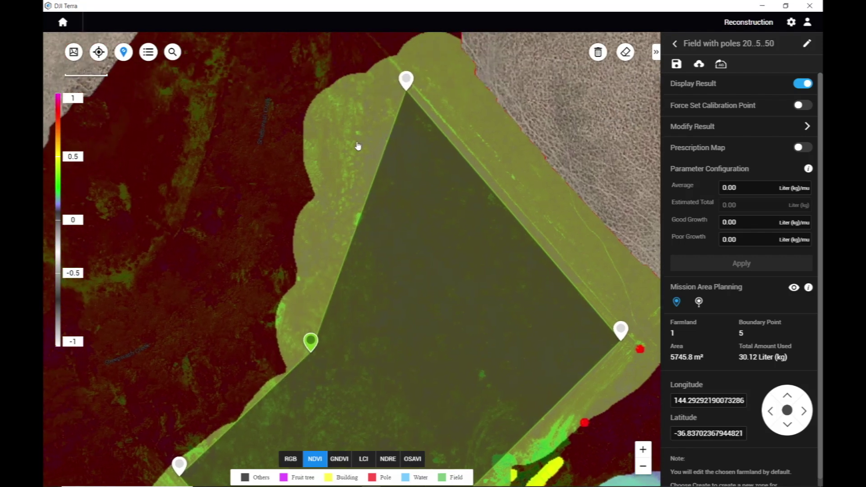
click(318, 118)
drag(405, 84, 394, 62)
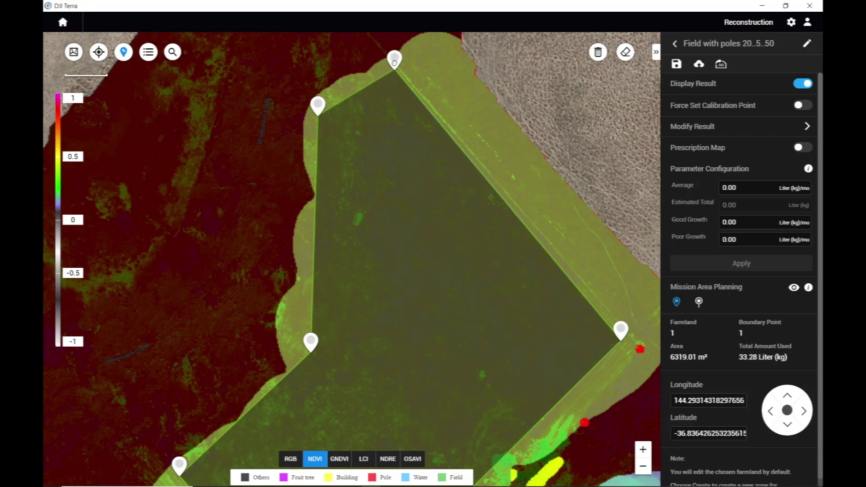
- Switch the paddock map to RGB imagery and hide both the identification result and the mission area overlay
drag(499, 415, 458, 256)
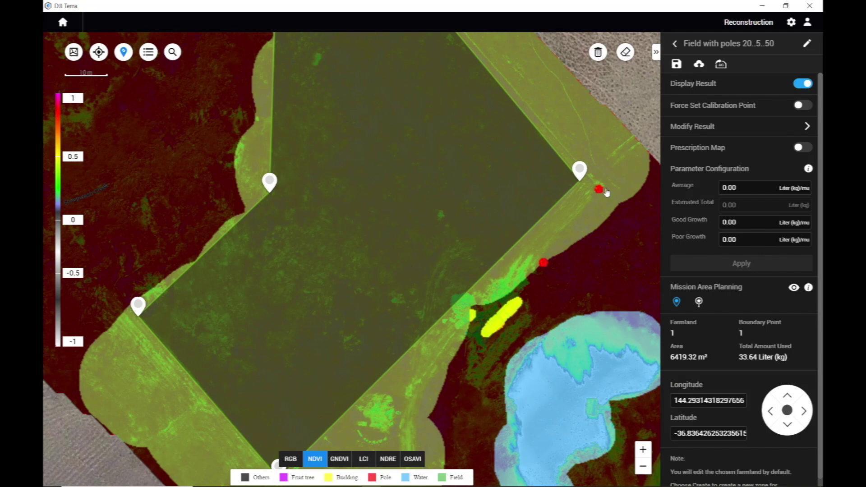
click(289, 458)
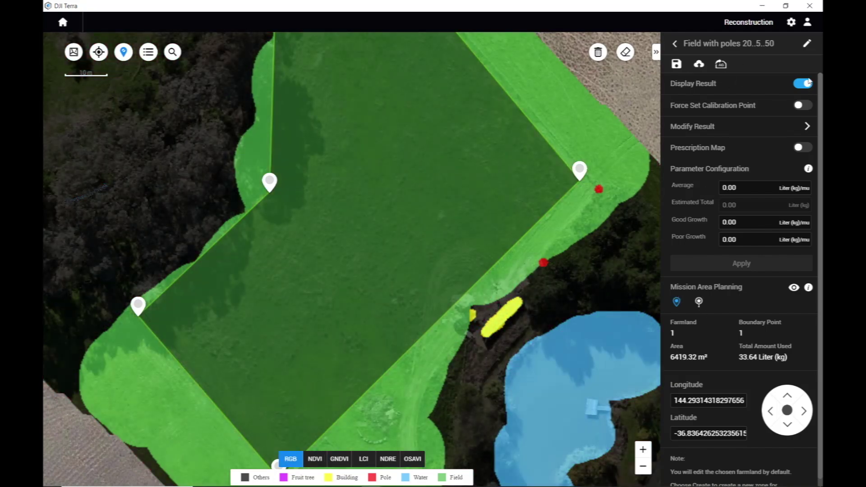
click(803, 84)
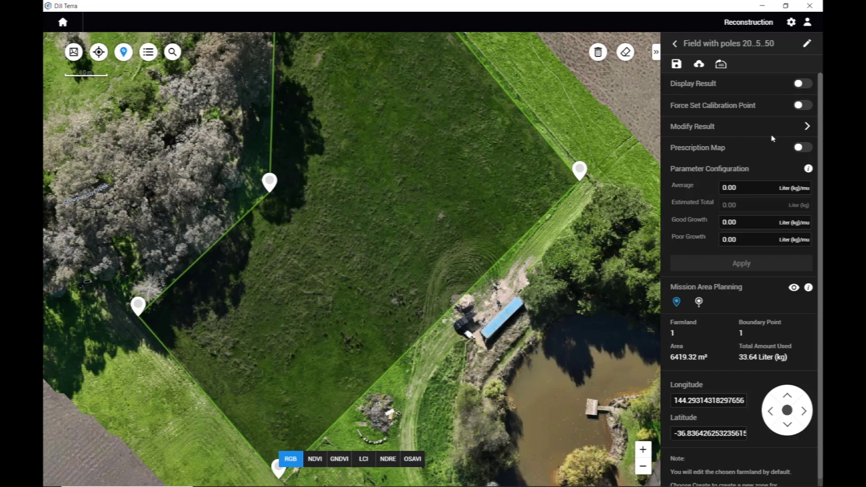
click(792, 288)
- Show the mission area again and place a calibration point on the body of the drone parked near the blue container
scroll(481, 298, up, 2)
scroll(526, 278, up, 1)
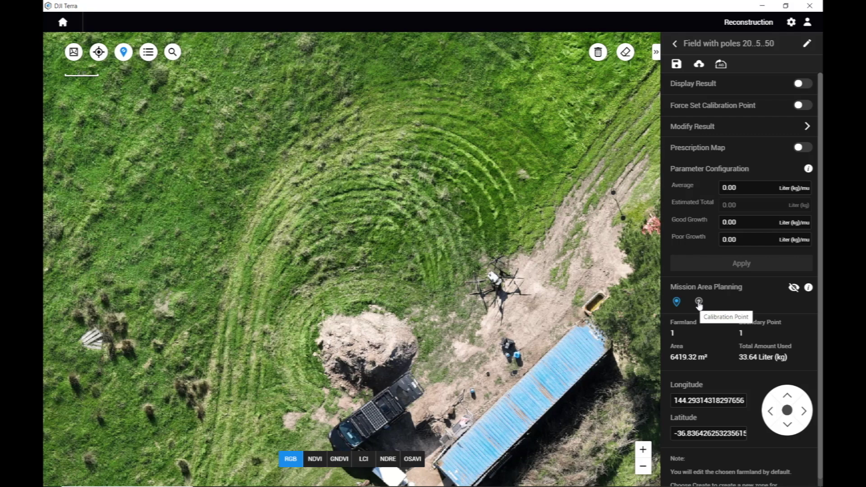
click(698, 303)
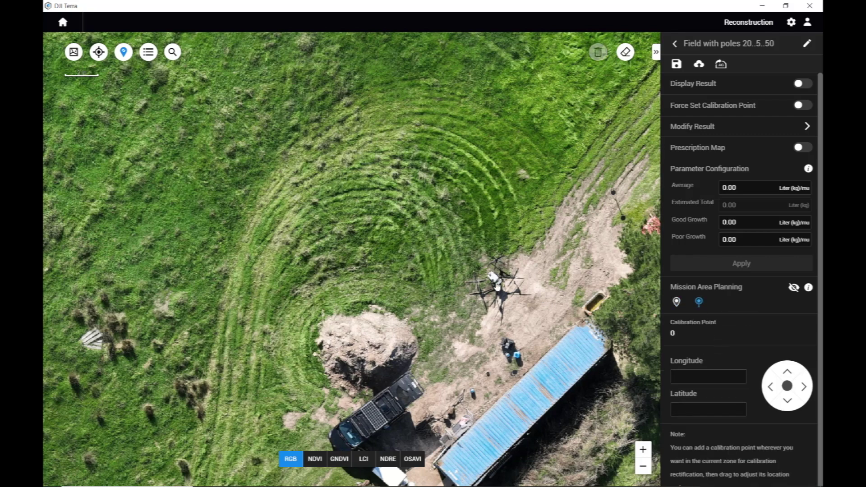
scroll(497, 287, up, 2)
scroll(496, 286, up, 2)
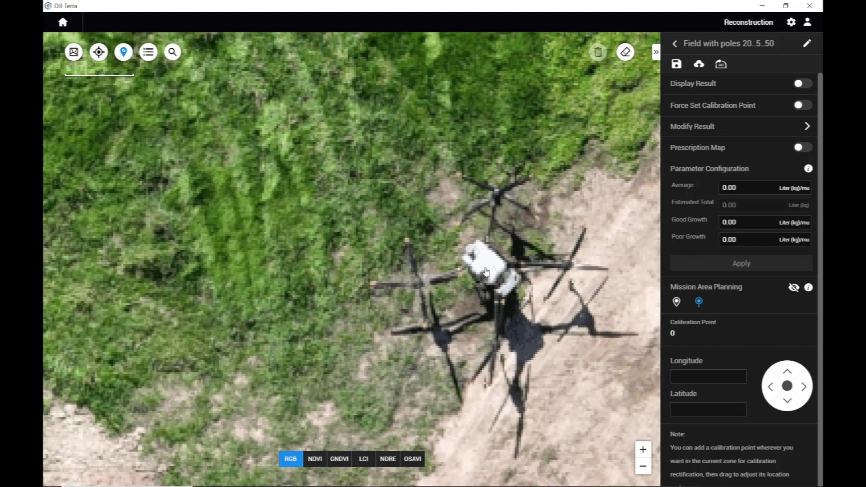
click(793, 288)
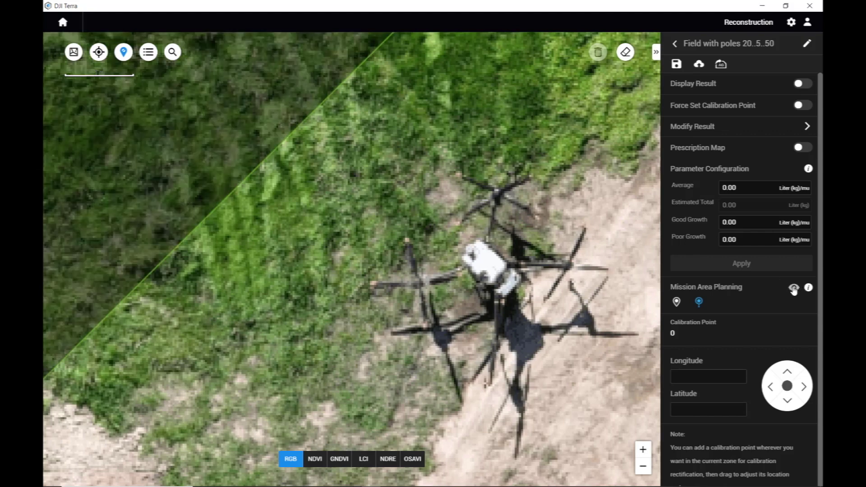
click(485, 265)
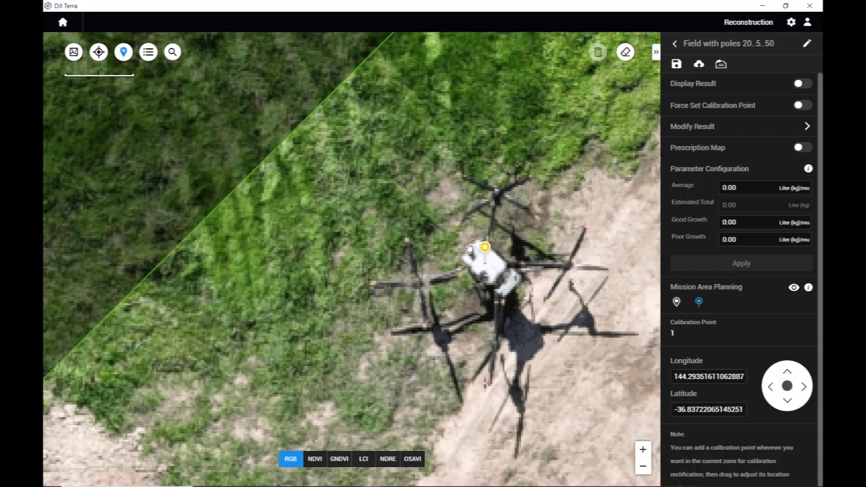
- Turn on the prescription map over the planned farmland in the paddock
scroll(471, 240, down, 2)
scroll(471, 240, down, 3)
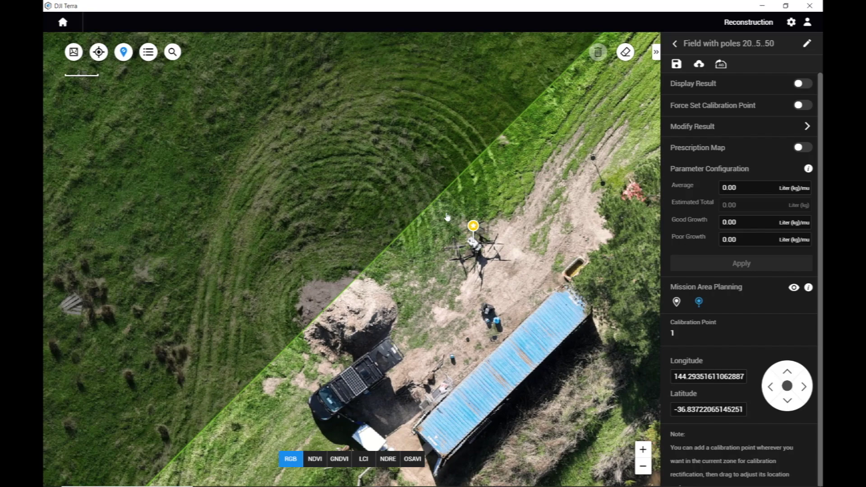
scroll(393, 232, down, 6)
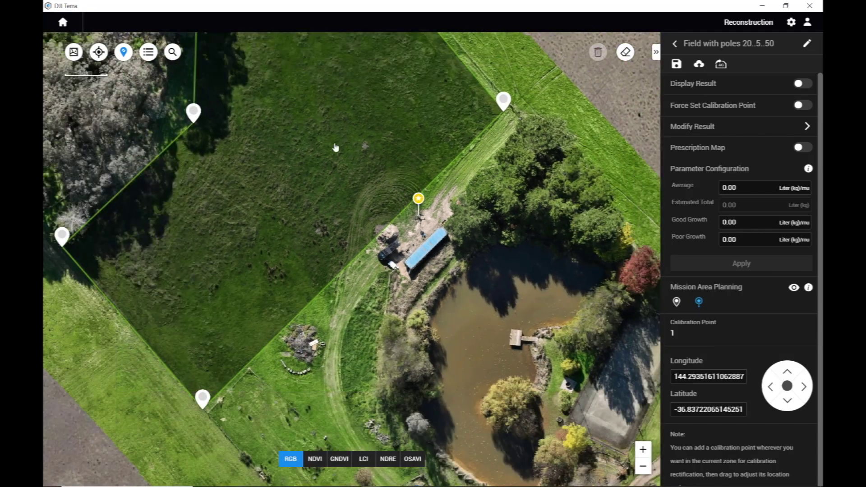
drag(362, 172, 411, 286)
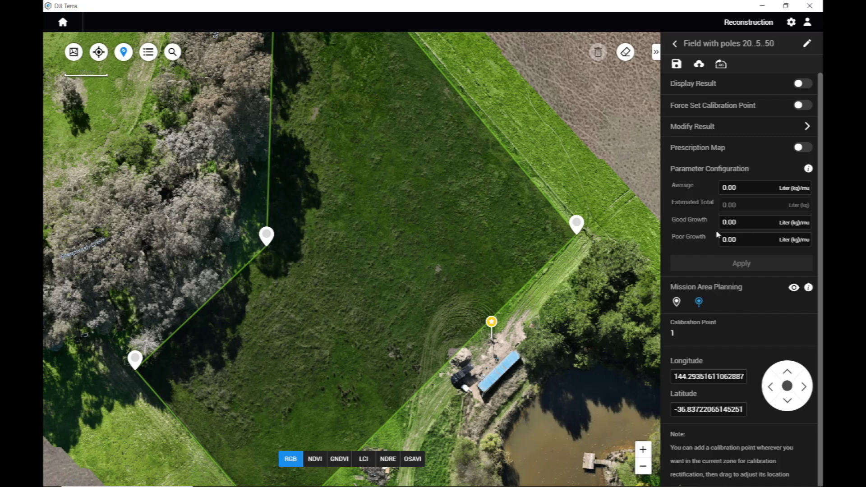
click(802, 149)
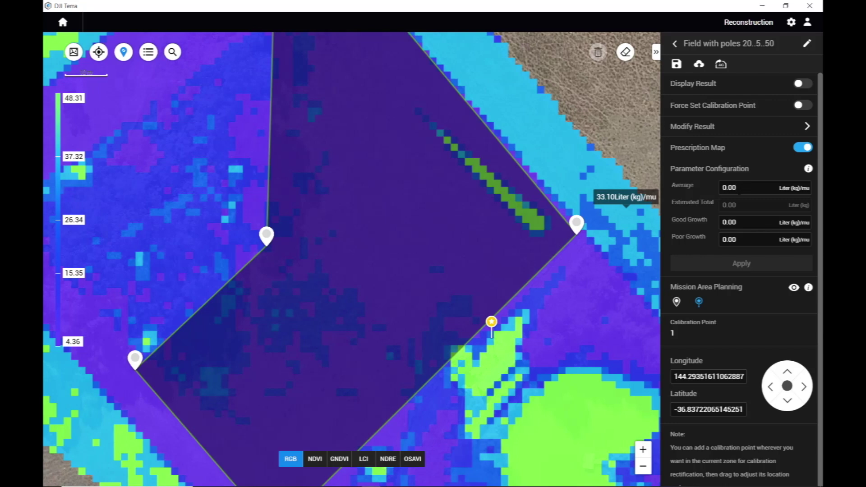
- Set the prescription's average rate to 30 Liter (kg)/mu and its good growth rate to 5 Liter (kg)/mu
key(BackSpace)
key(BackSpace)
key(BackSpace)
key(BackSpace)
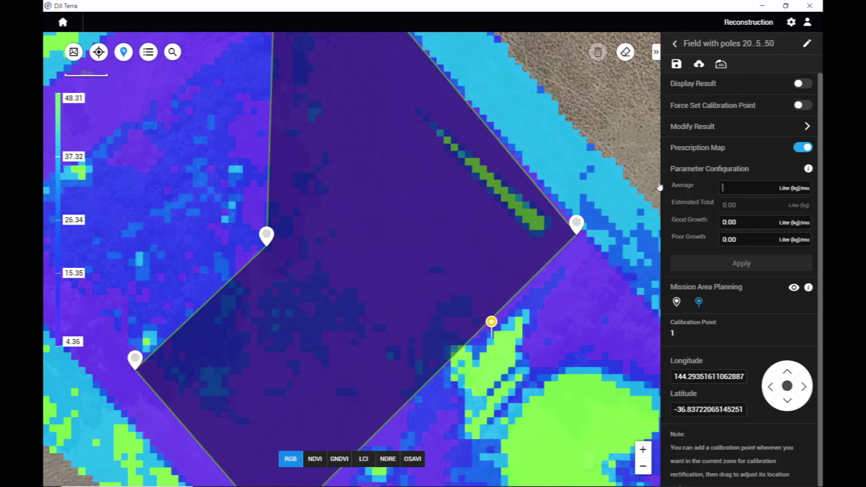
text(30)
key(Tab)
text(1)
key(BackSpace)
text(5)
- With boundary point editing active, set the poor growth rate to 50 Liter (kg)/mu and apply the prescription parameters
click(676, 302)
key(ctrl+a)
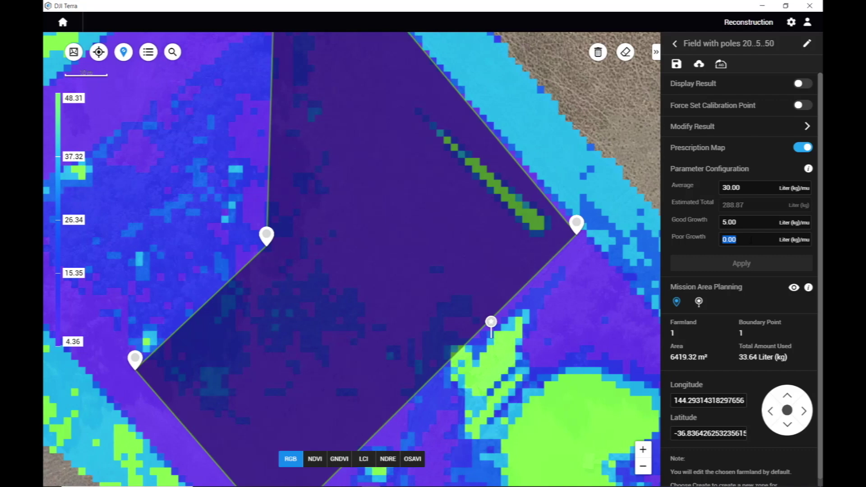
text(50)
key(Return)
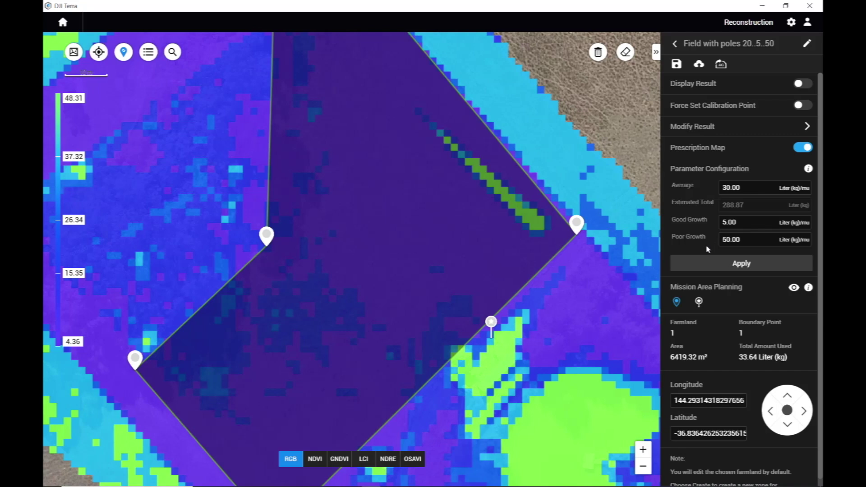
click(745, 264)
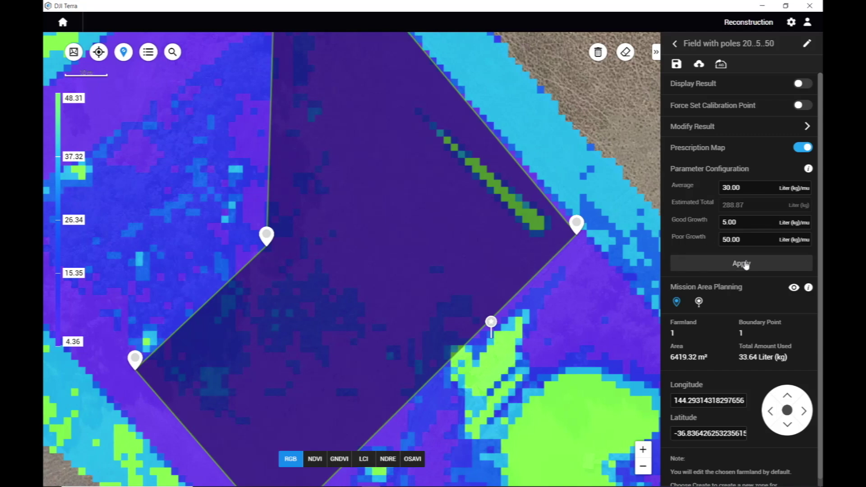